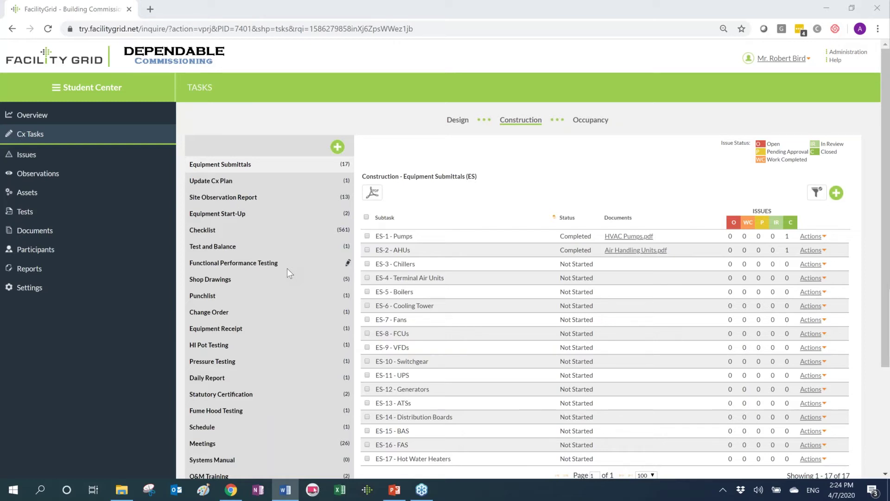
Step: Review the Design phase's Design Documents subtasks, and return to the Construction phase's task list
scroll(748, 327, "down", 1)
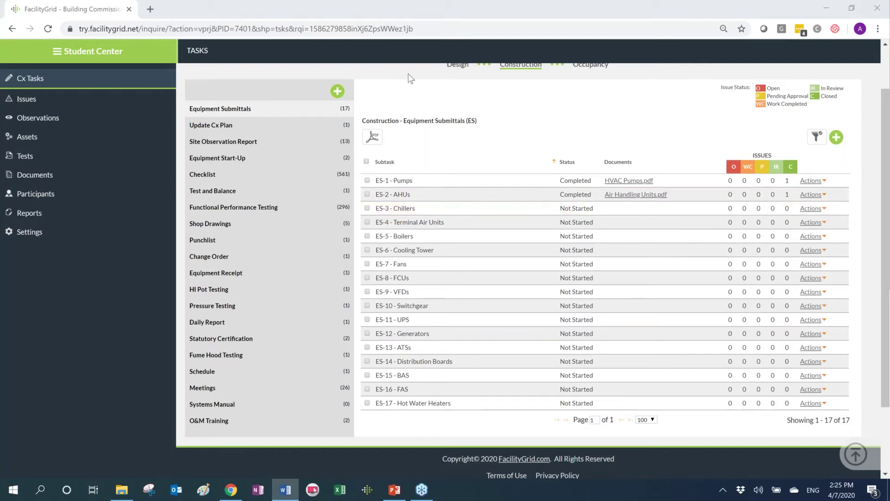
scroll(445, 93, "up", 1)
left_click(465, 122)
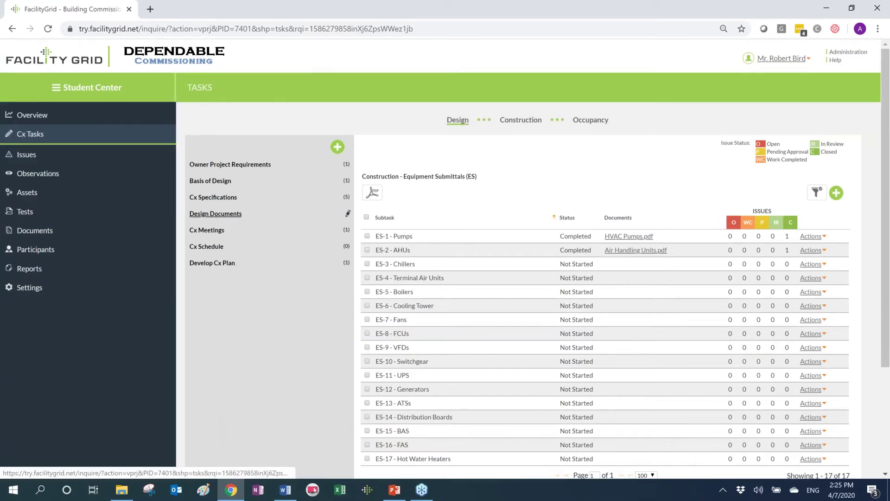
left_click(216, 214)
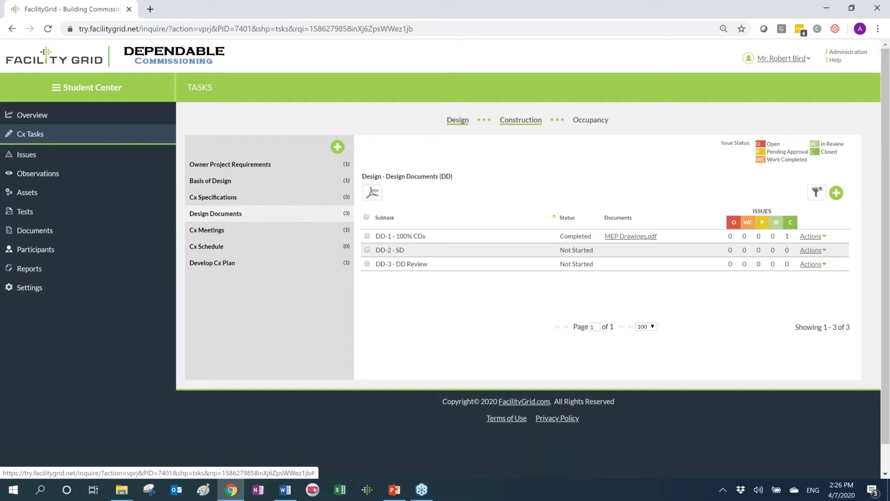
left_click(521, 121)
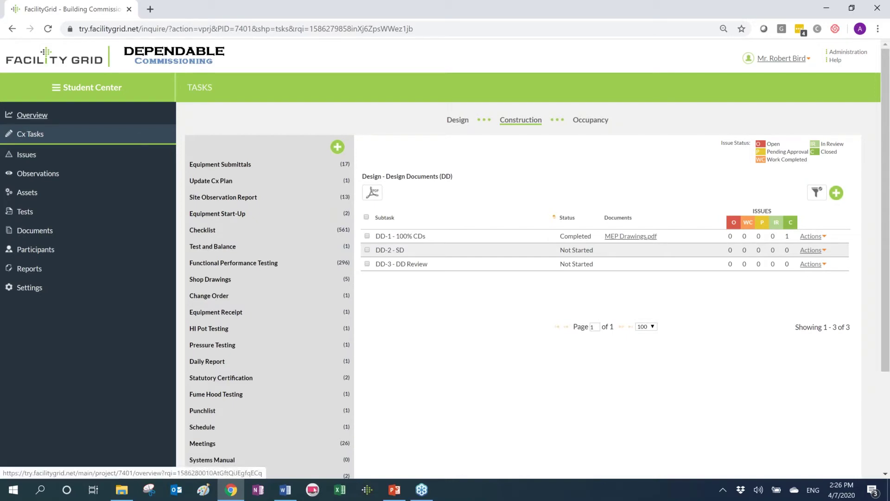
Step: Open the project overview and examine the completion status of the Design, Construction and Occupancy tasks
left_click(32, 115)
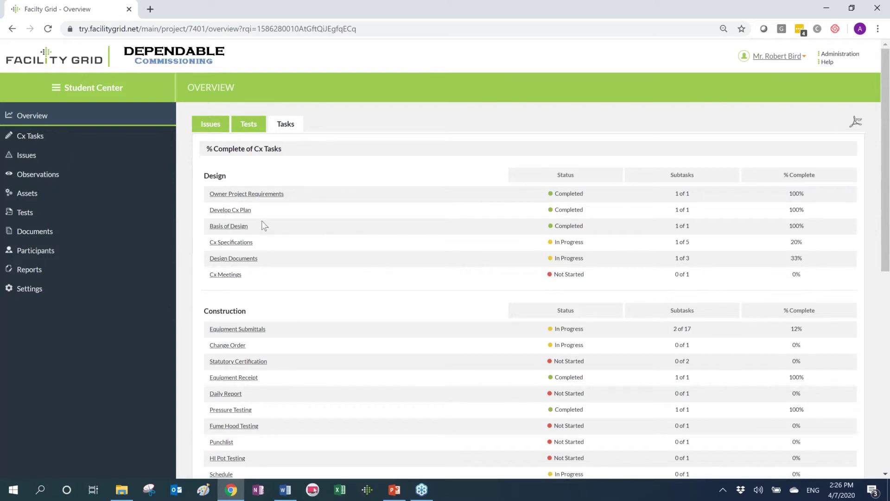
scroll(258, 225, "down", 1)
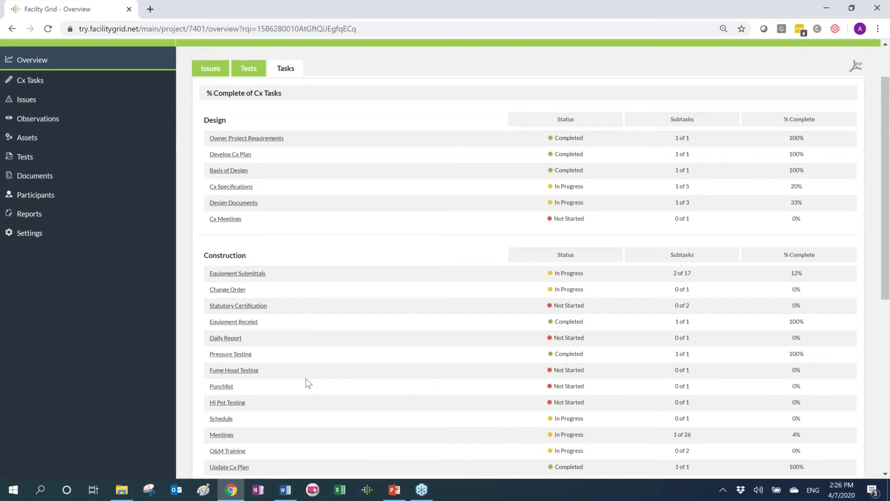
scroll(304, 383, "down", 1)
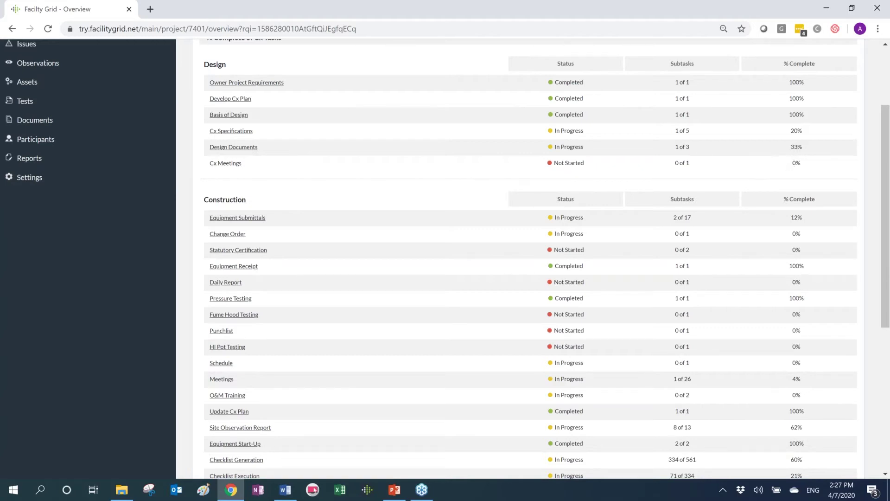
scroll(496, 209, "down", 5)
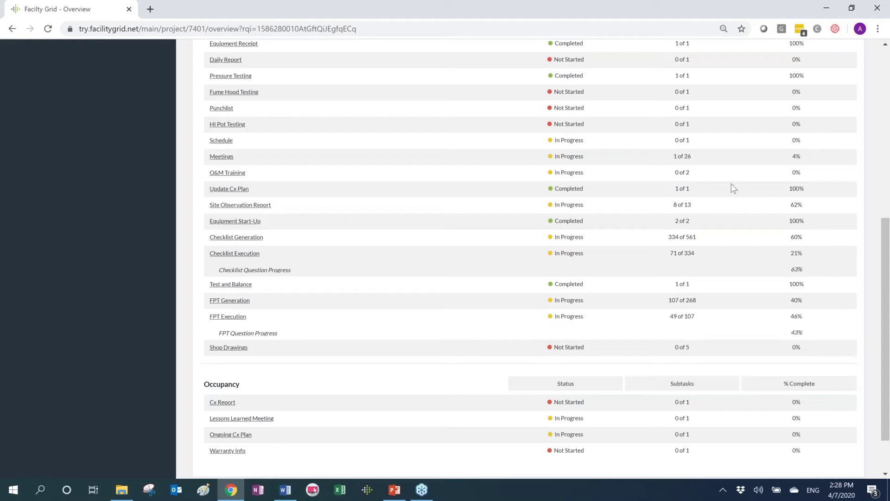
scroll(668, 179, "up", 6)
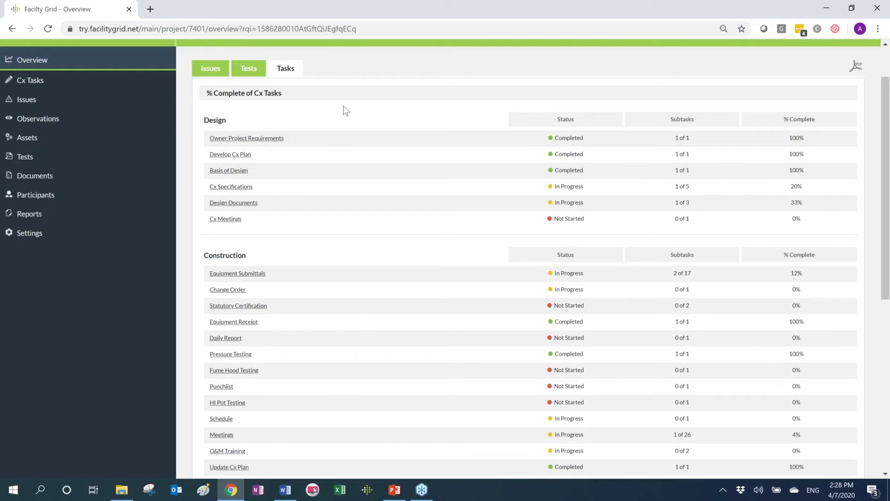
Step: Examine the overview's test charts, comparing checklist question progress by weeks and months, and view the issue charts
left_click(256, 74)
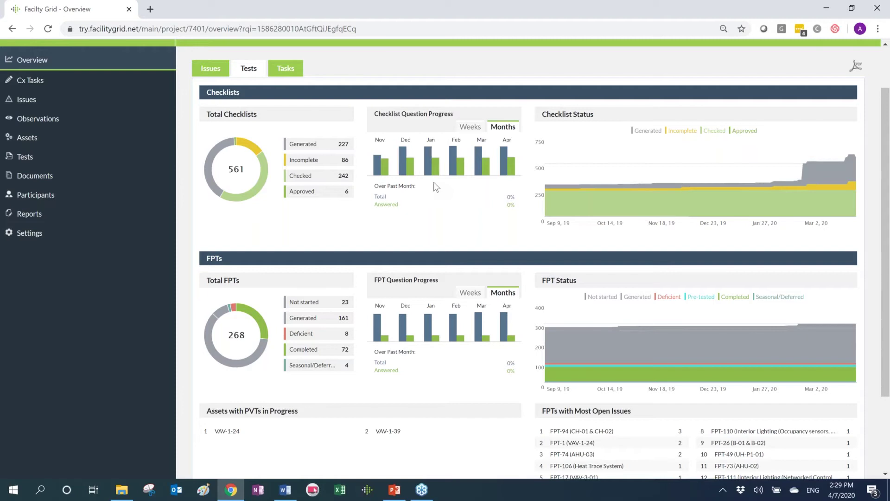
left_click(461, 129)
left_click(500, 133)
left_click(214, 71)
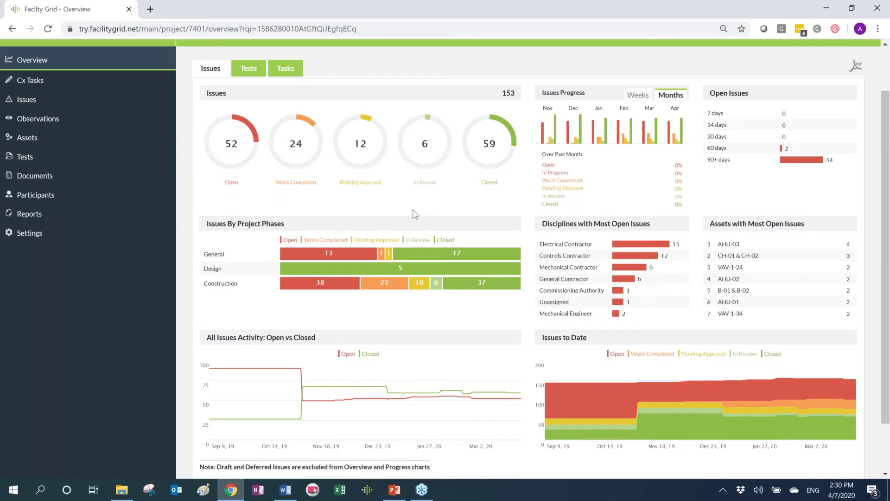
scroll(413, 209, "up", 2)
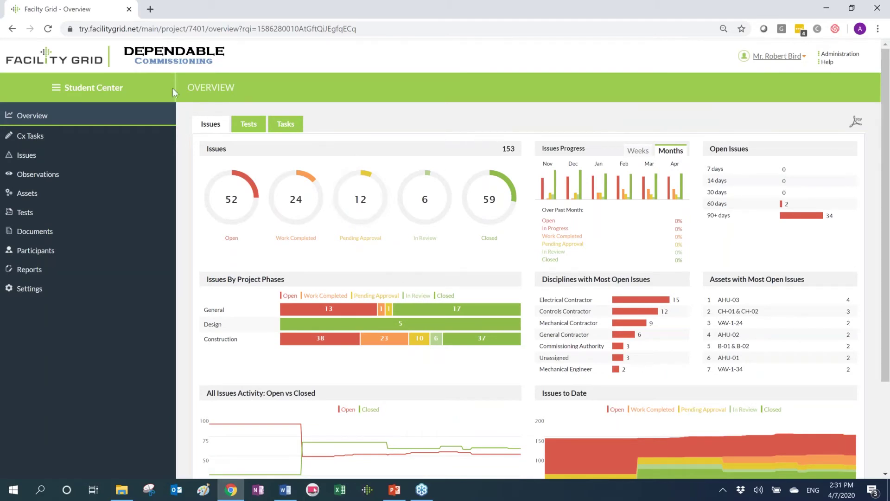
Step: Go to the portfolio dashboard of watched projects and reopen the Student Center project from there
left_click(80, 63)
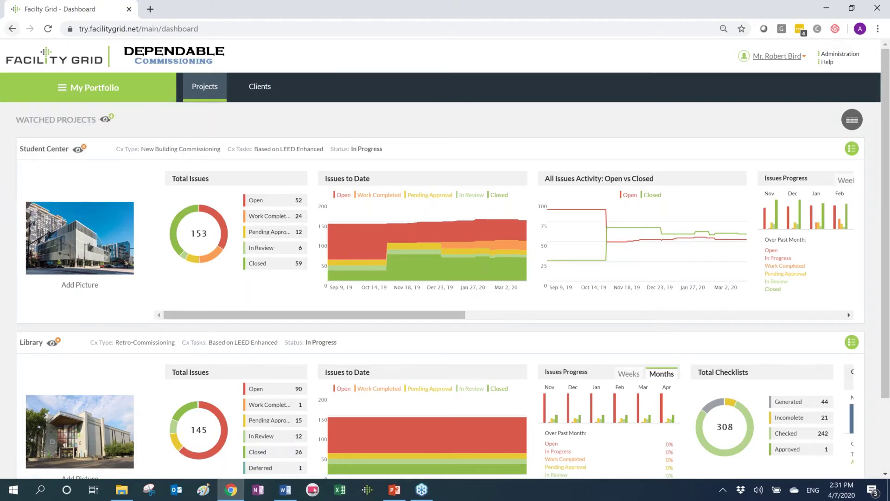
left_click(75, 242)
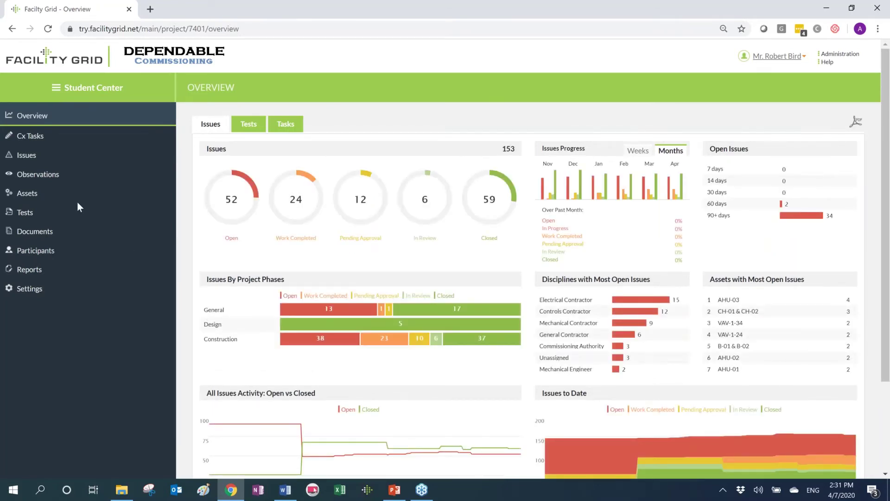
Step: List all of the project's checklists by clearing the asset filter, and show them in the Details view
left_click(26, 214)
left_click(38, 231)
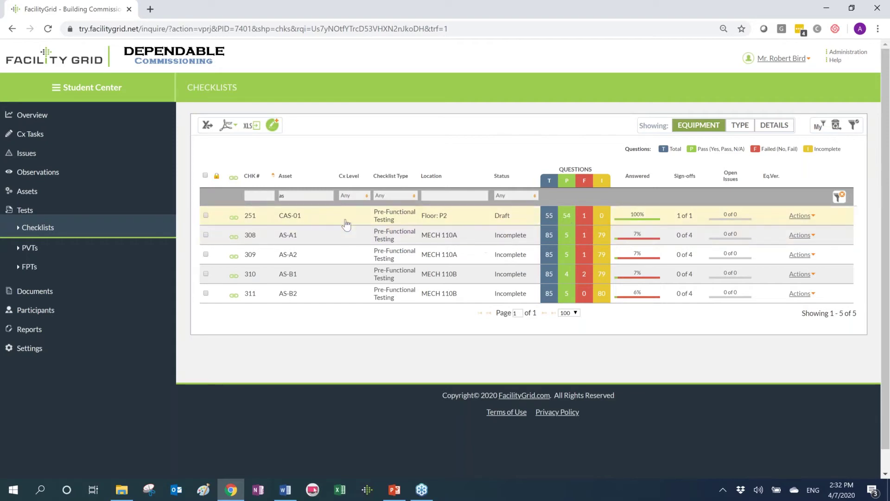
double_click(282, 196)
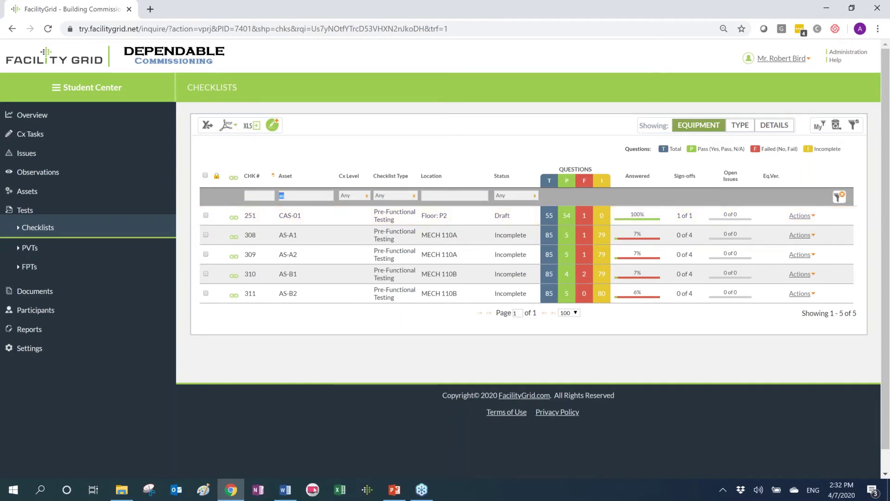
key("BackSpace")
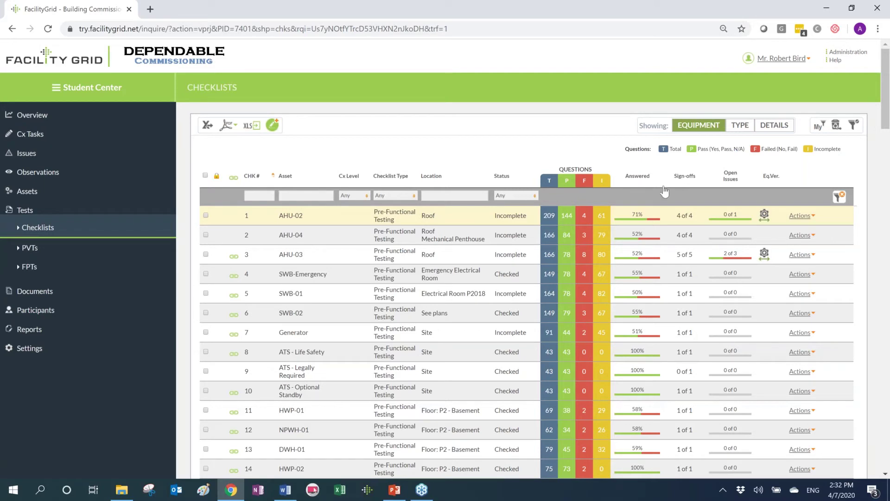
left_click(775, 126)
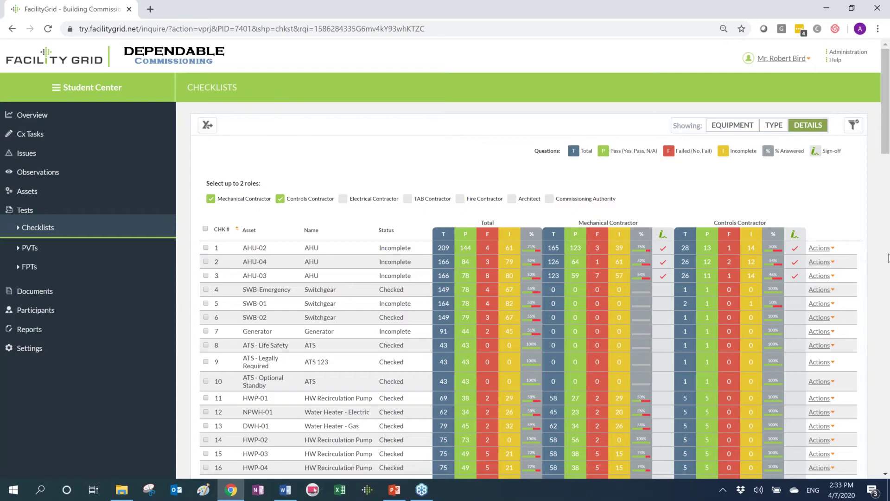
Step: View the Duration section of the AHU-02 functional performance test, and leave it without saving
left_click(30, 268)
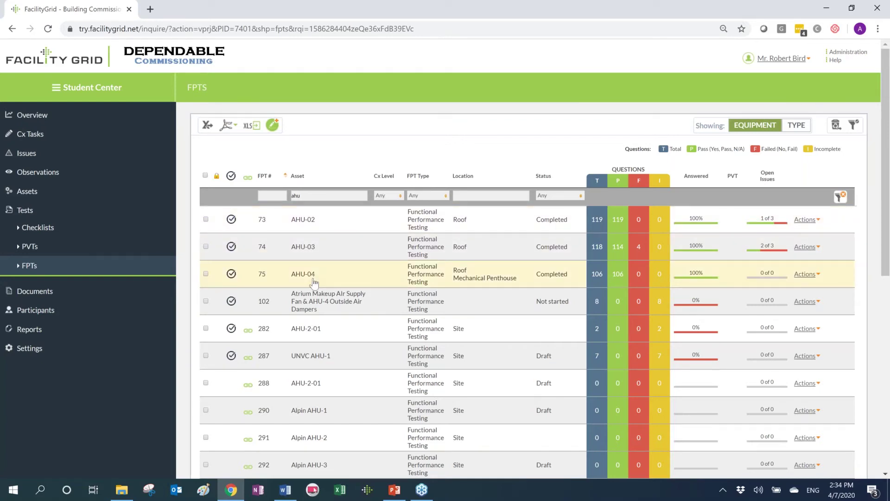
left_click(316, 227)
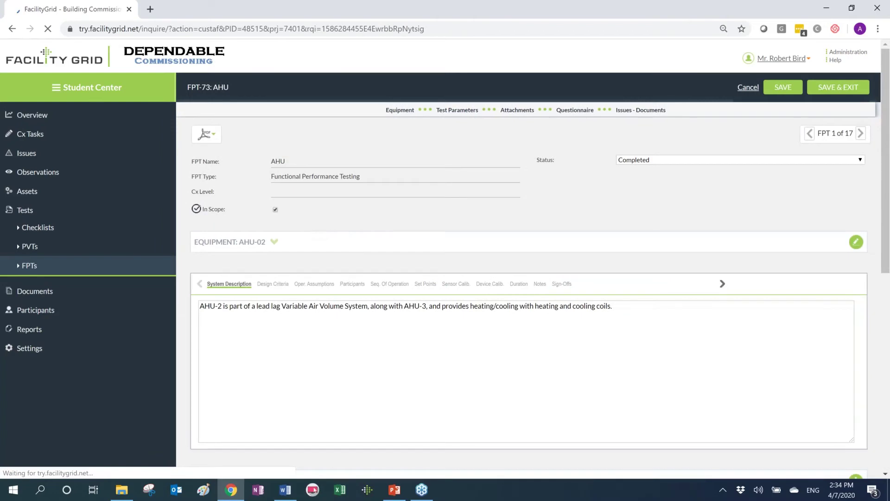
left_click(525, 290)
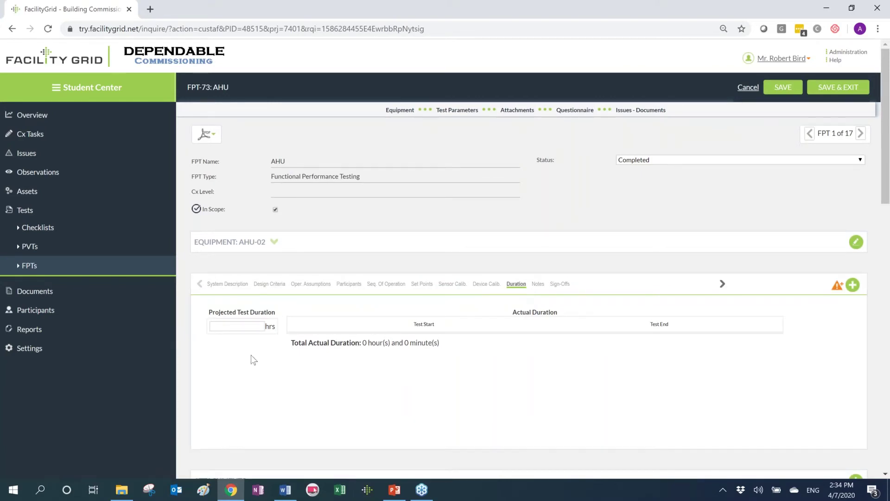
left_click(11, 28)
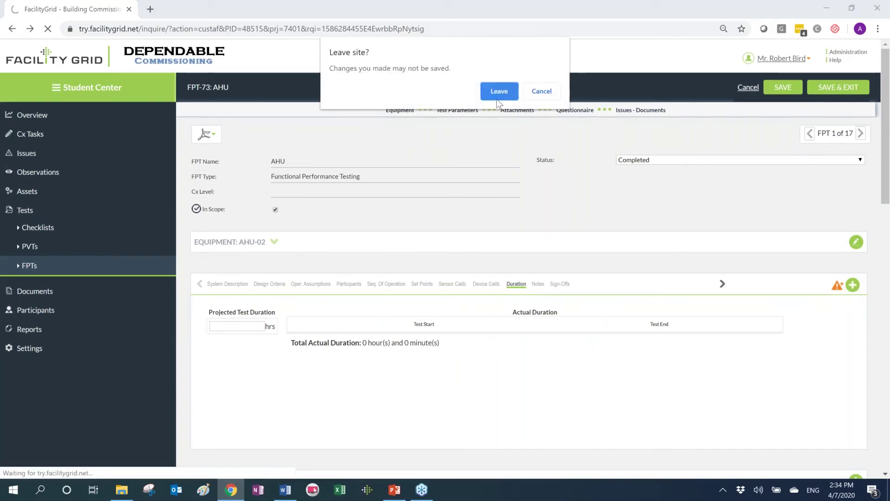
left_click(499, 96)
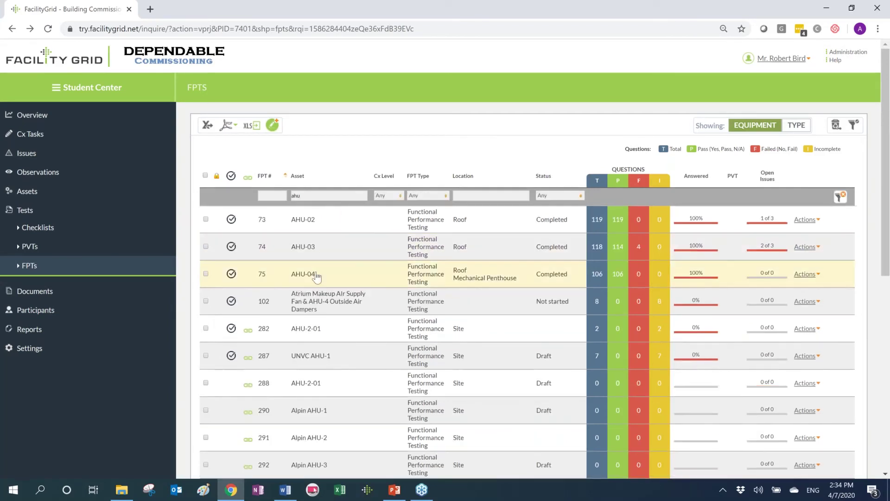
Step: Open the AHU-04 functional performance test and examine its projected and actual test duration
left_click(316, 278)
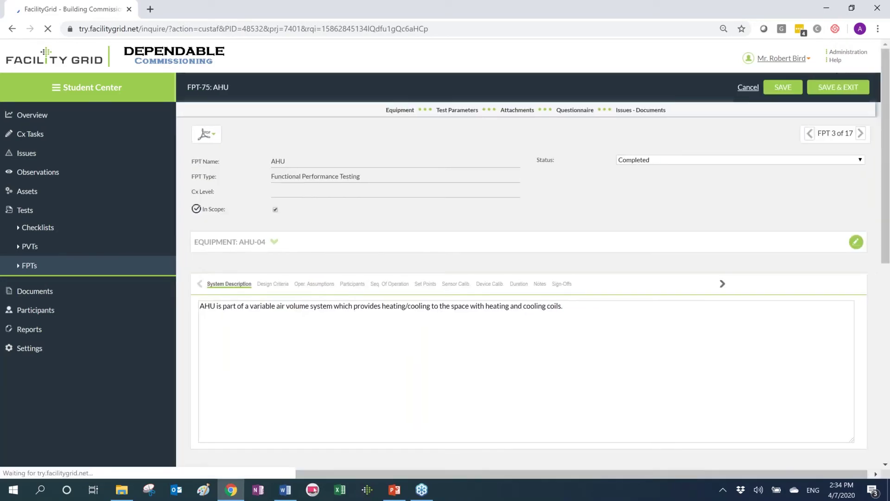
left_click(519, 284)
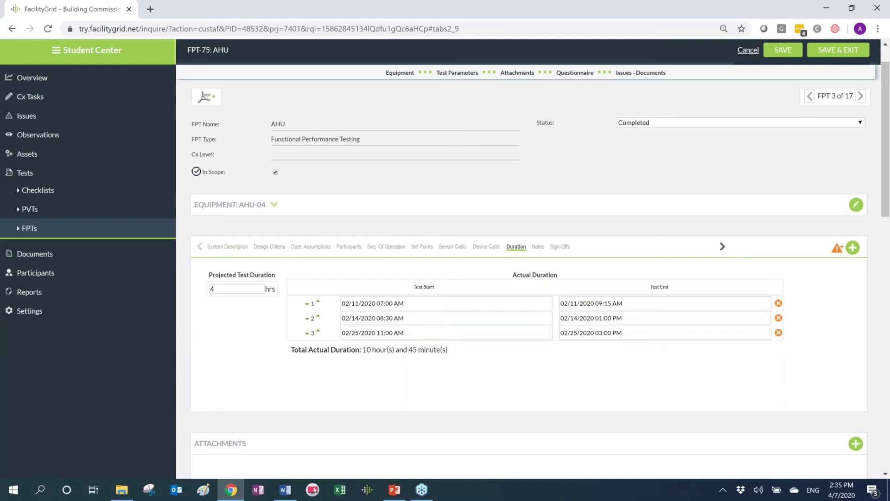
key("alt+Tab")
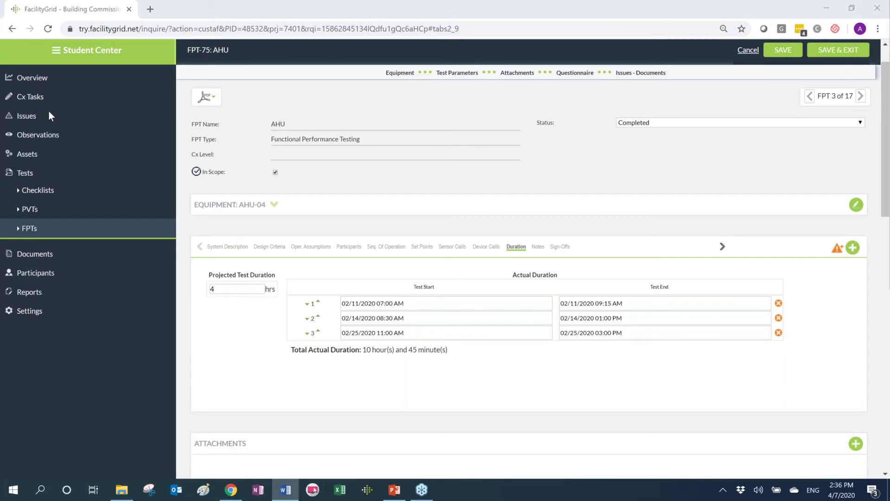
Step: Open the project's document library and look over its trade categories and files
scroll(119, 342, "up", 1)
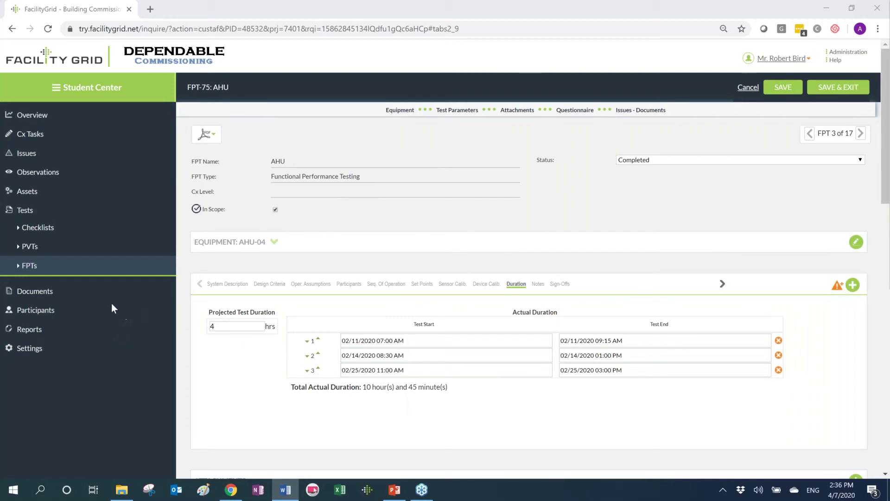
left_click(41, 296)
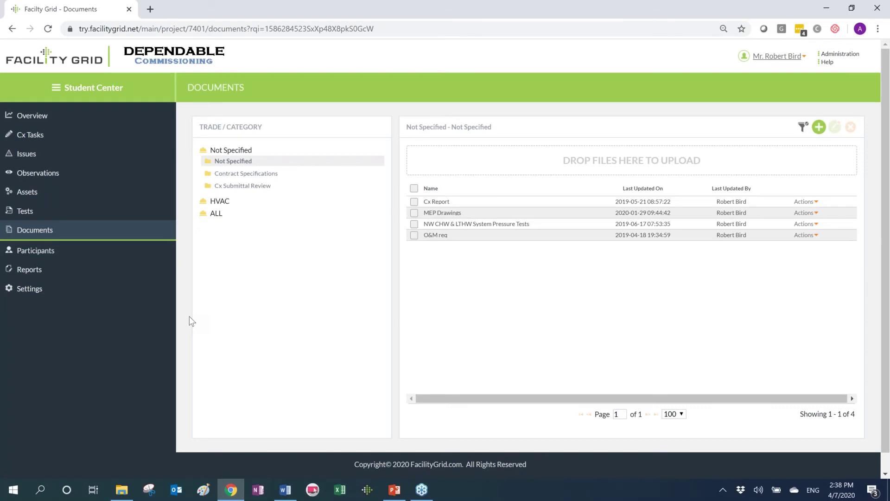
Step: Open the Construction phase's Meetings task and look through its list of meeting subtasks
left_click(24, 137)
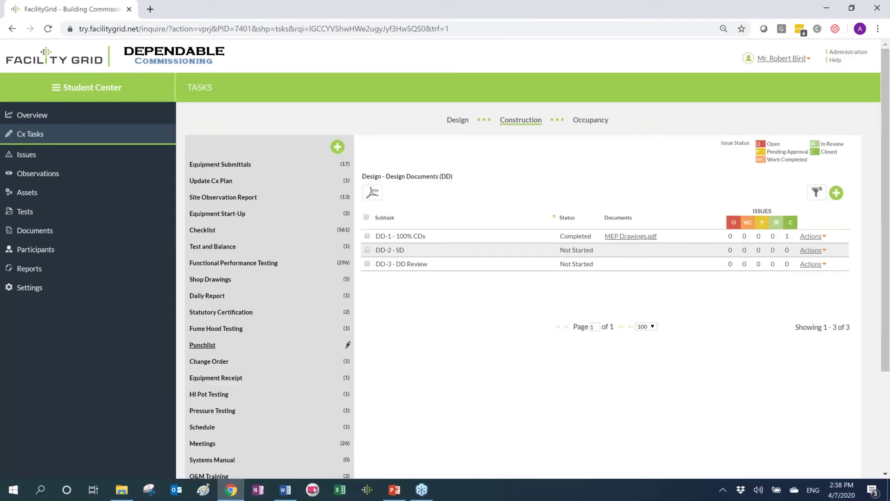
scroll(348, 205, "down", 2)
scroll(218, 310, "down", 1)
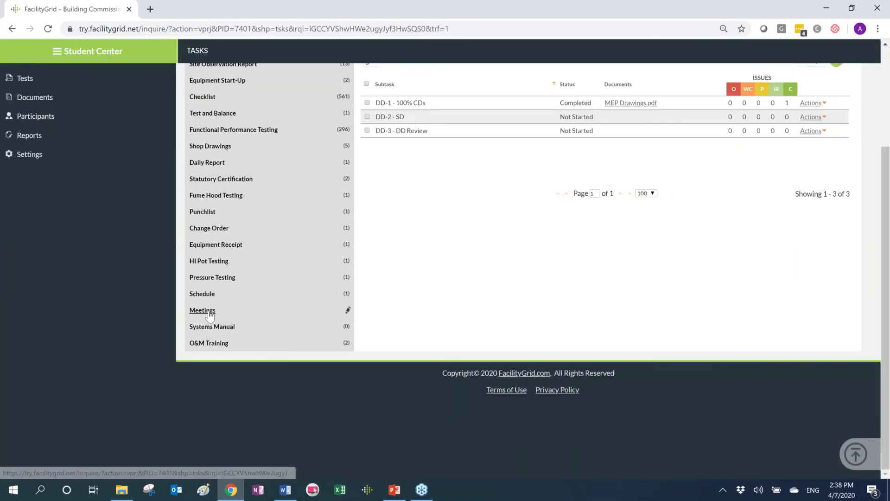
left_click(218, 310)
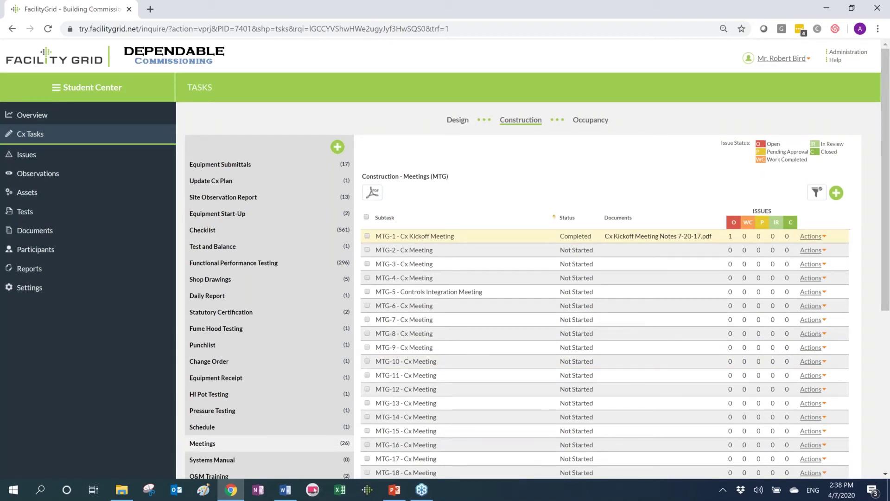
scroll(496, 262, "down", 3)
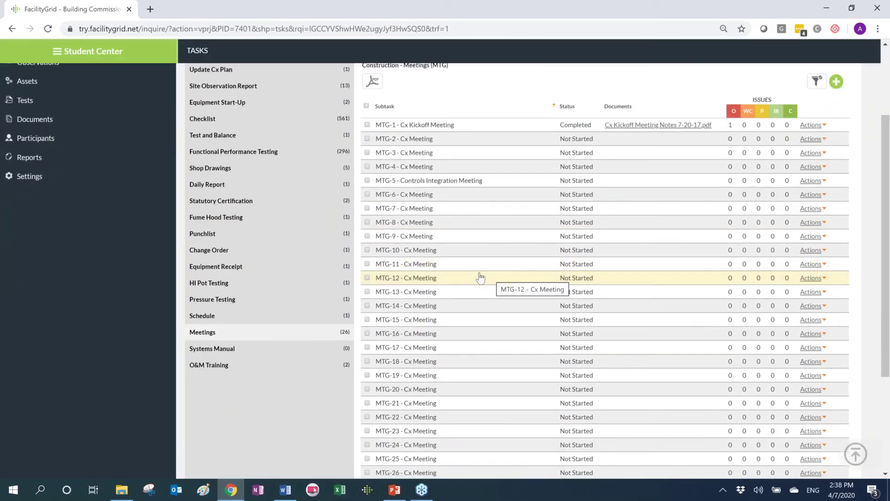
scroll(483, 274, "up", 1)
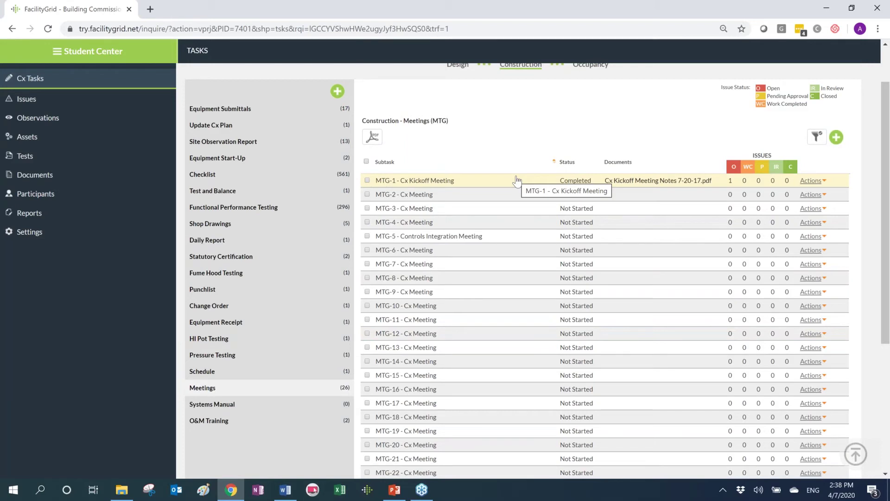
Step: Open the Cx Kickoff Meeting subtask (MTG-1) and read through its meeting notes
left_click(518, 181)
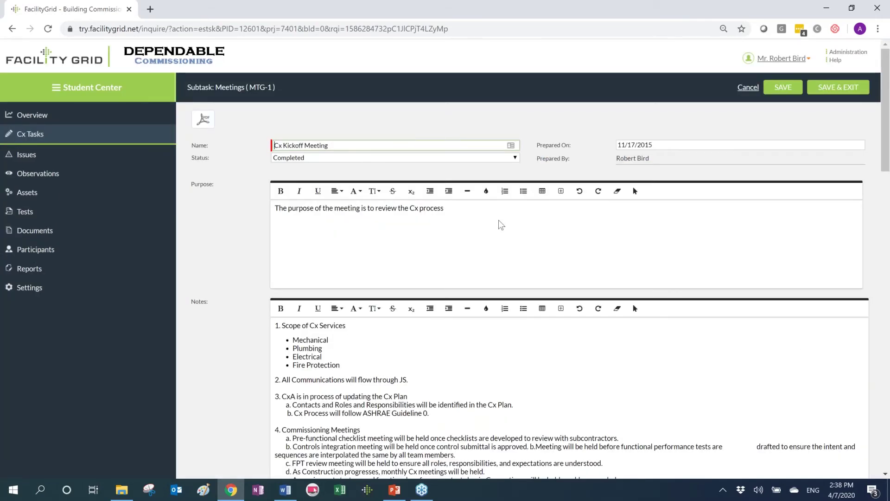
scroll(499, 220, "down", 3)
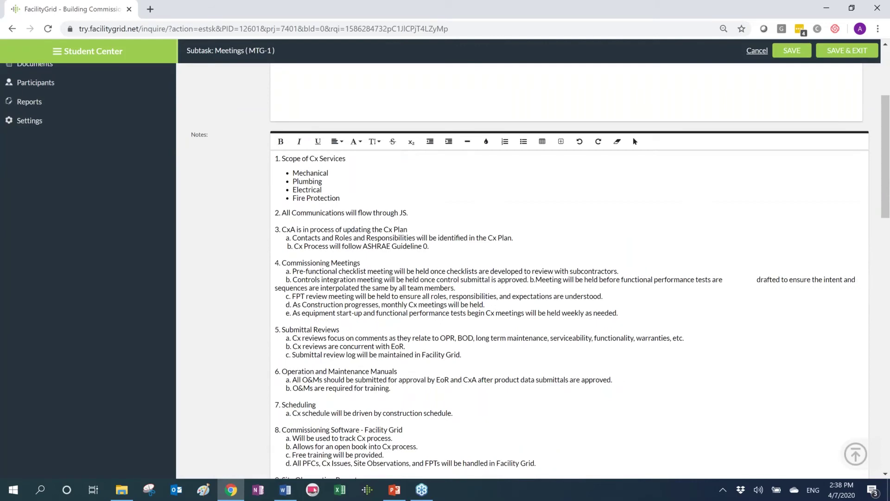
Step: Return to the Cx tasks and look over the Construction phase's Meetings and Site Observation Report subtasks
scroll(59, 151, "up", 3)
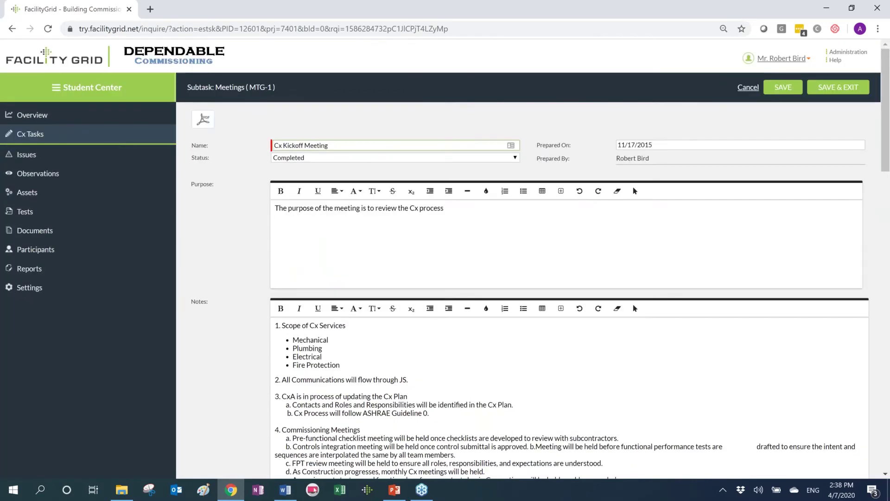
left_click(36, 137)
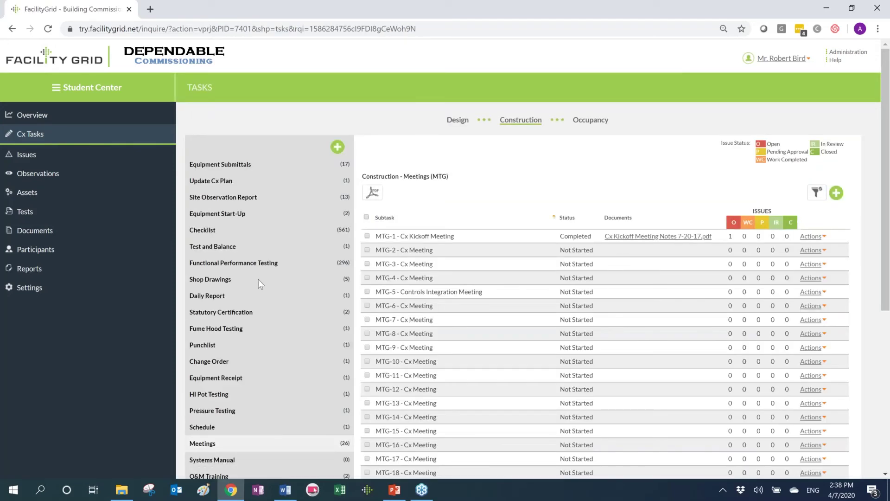
scroll(506, 307, "down", 5)
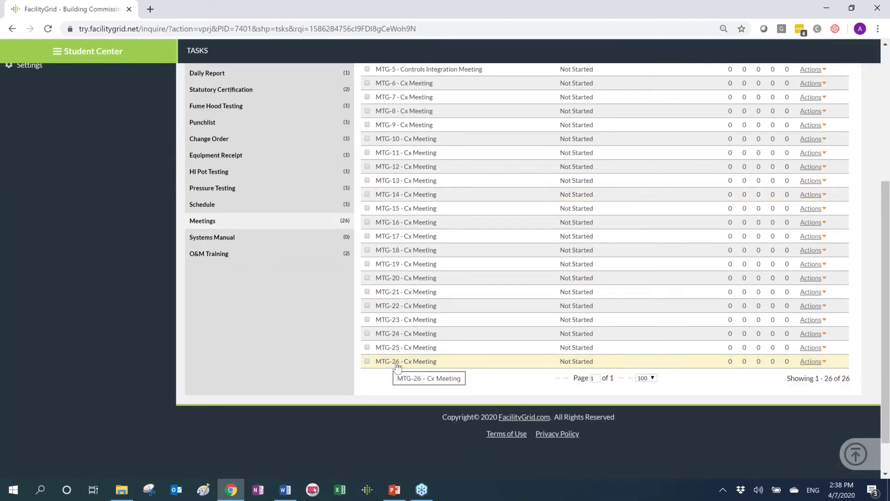
scroll(400, 340, "up", 4)
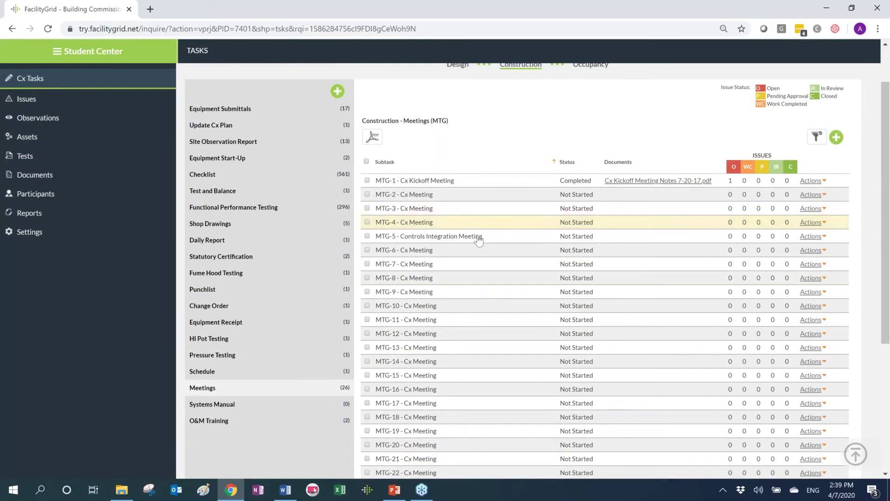
scroll(451, 361, "down", 1)
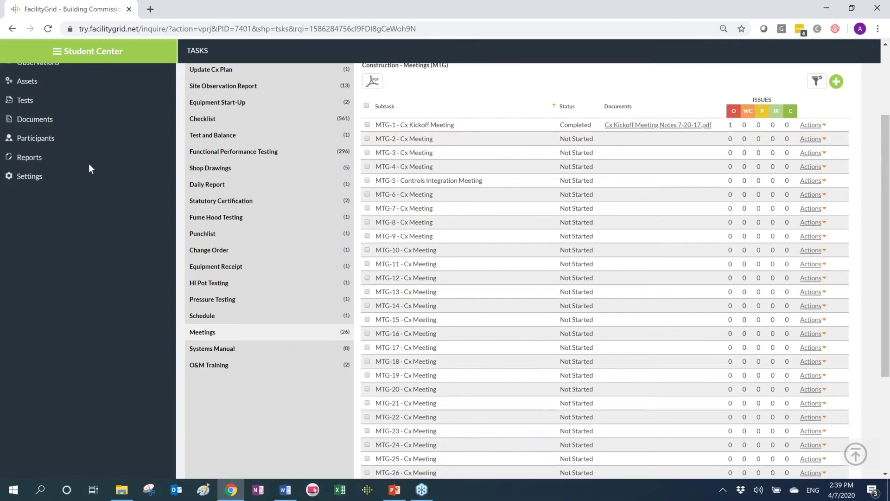
scroll(88, 163, "up", 3)
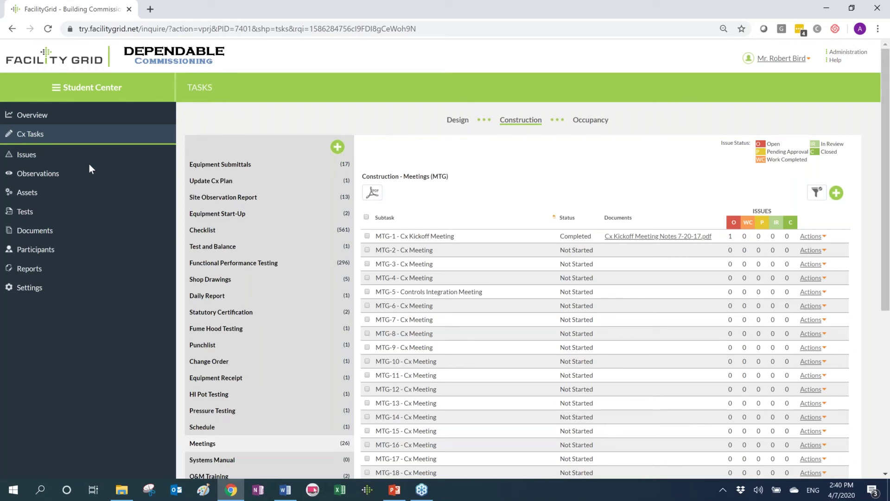
left_click(239, 198)
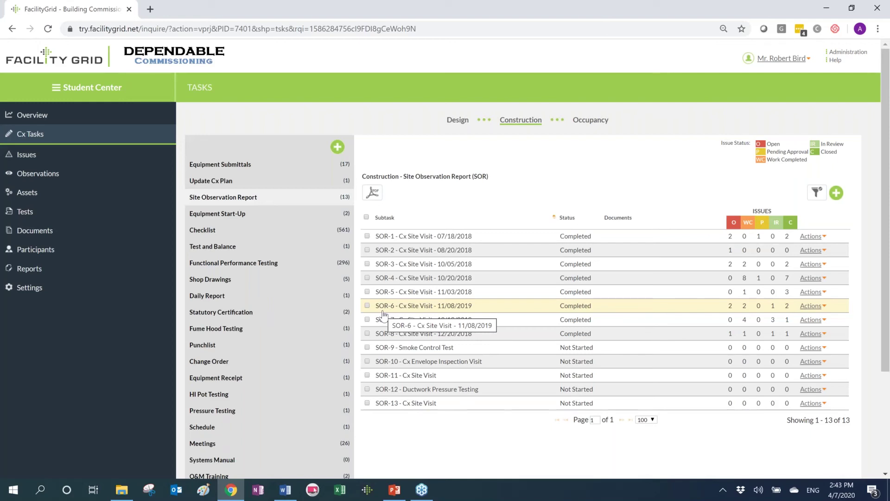
Step: Open the PVT for VAV-1-24 and review its questionnaire answers, including the details entered for the second Cooling Mode question
left_click(27, 213)
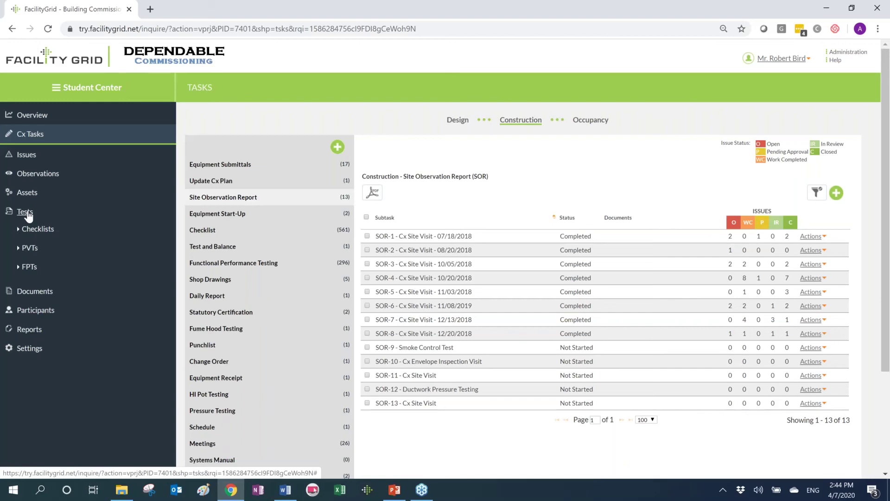
left_click(29, 248)
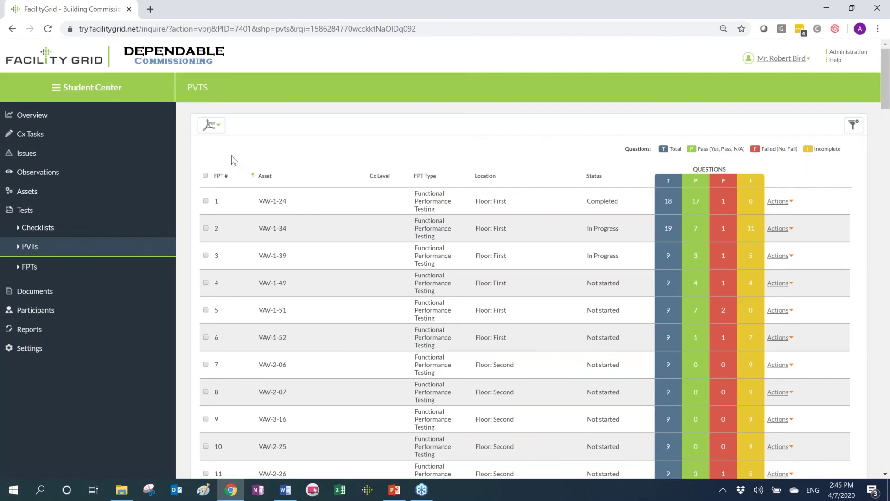
left_click(283, 200)
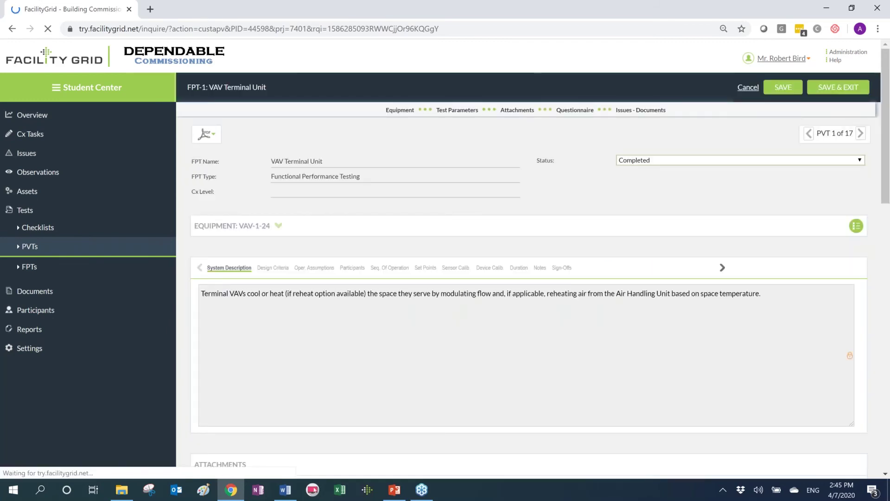
scroll(307, 214, "down", 8)
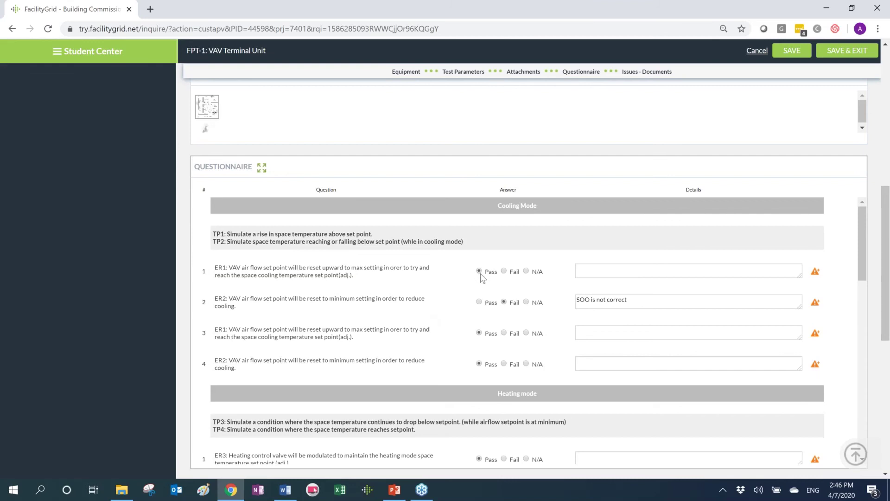
scroll(481, 285, "down", 1)
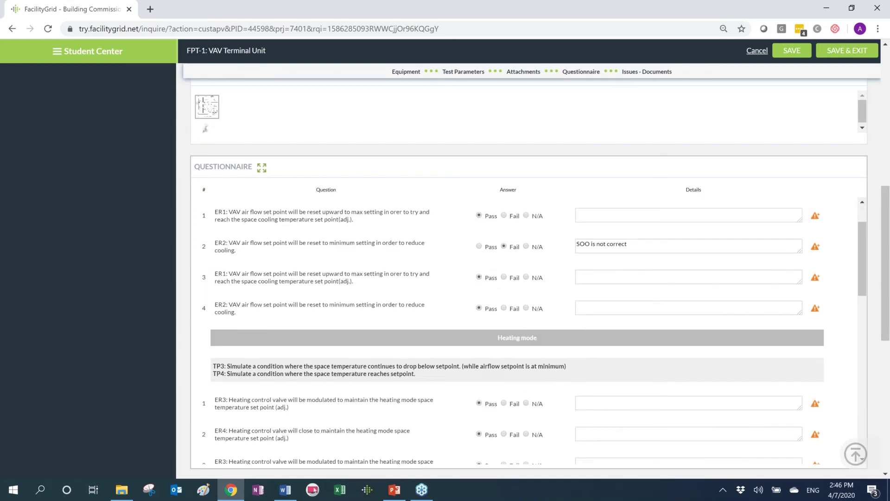
left_click(633, 245)
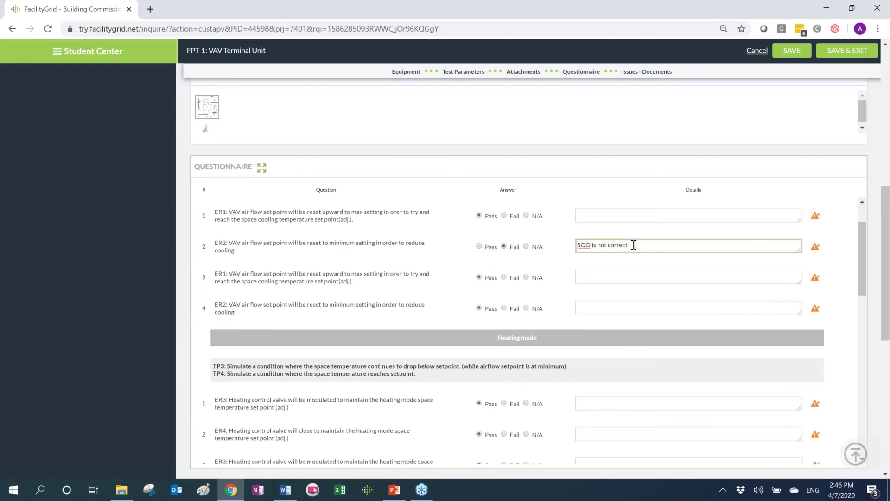
scroll(634, 245, "up", 15)
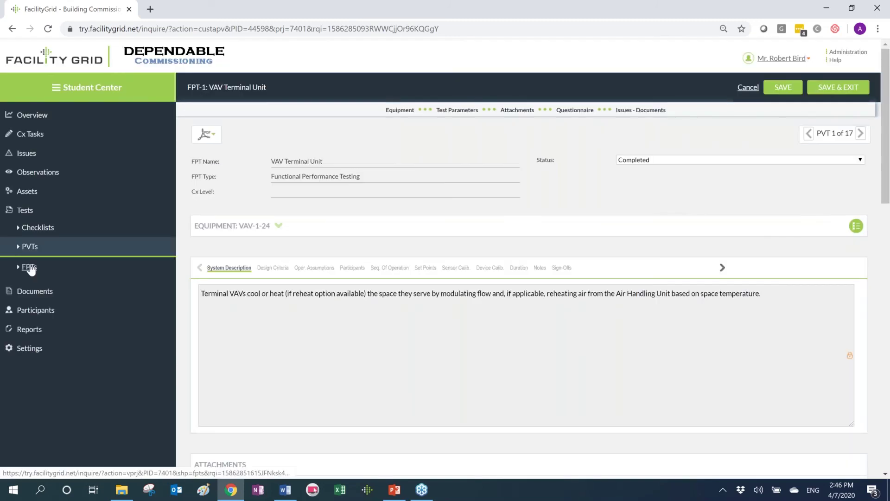
Step: Open the project's FPTs list and clear the "ahu" asset filter to list all equipment
left_click(30, 269)
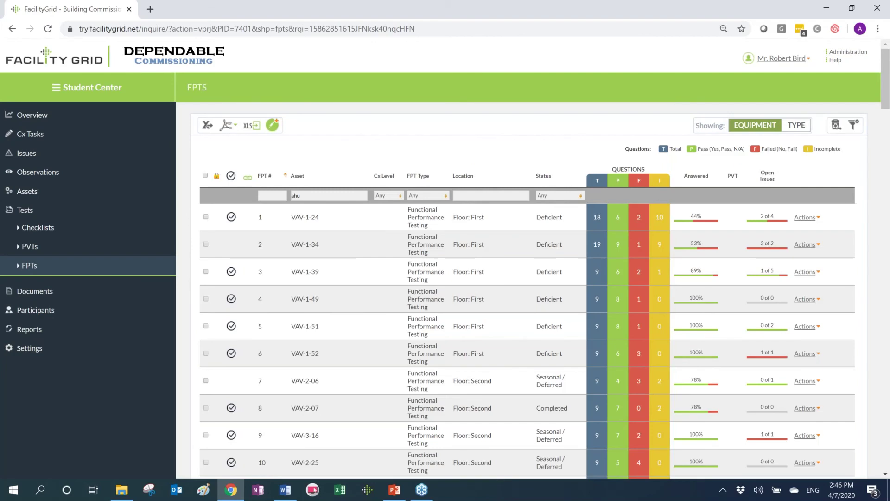
key("Return")
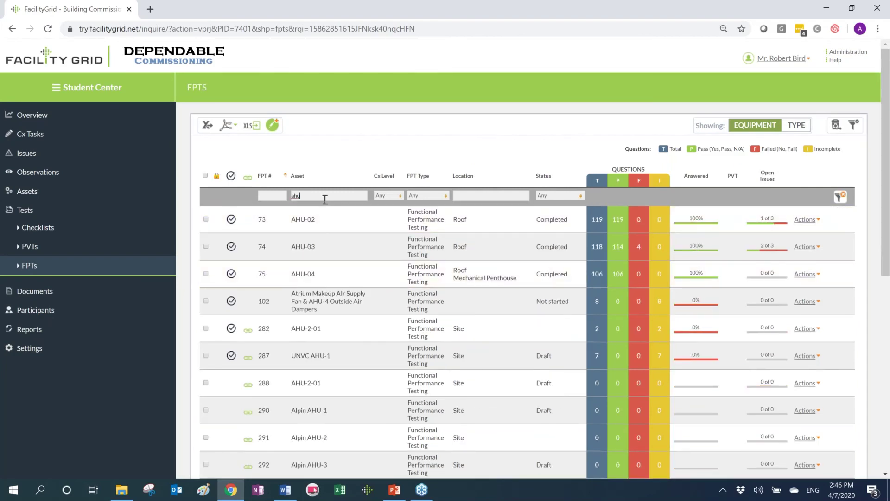
left_click_drag(325, 197, 277, 201)
key("BackSpace")
key("Return")
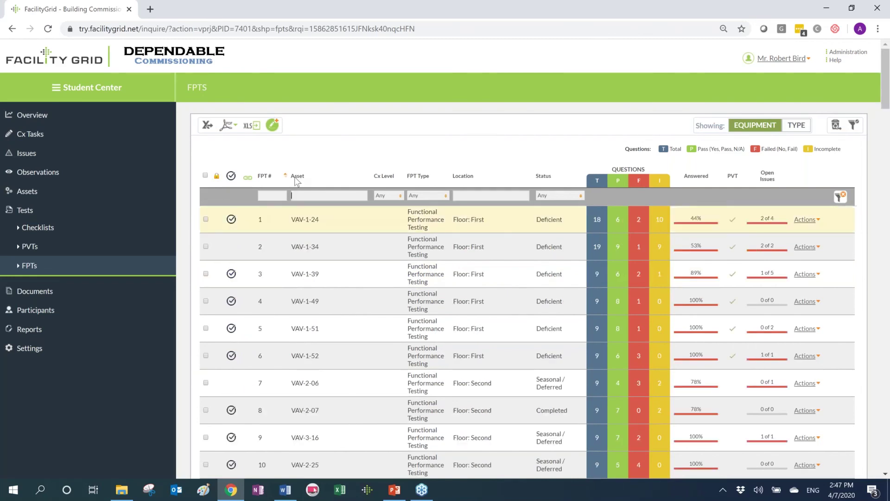
Step: Open the functional performance test for VAV-1-24 and examine the PVT answers and comments under its Cooling Mode questions
left_click(313, 221)
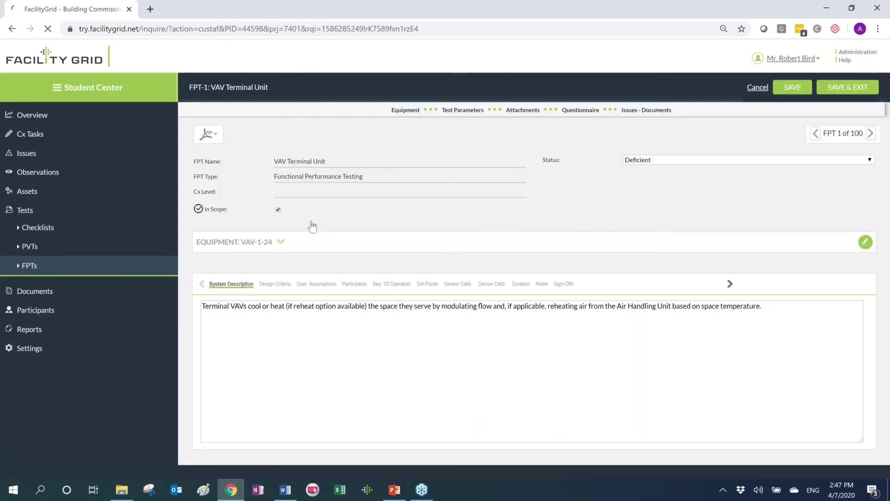
scroll(295, 253, "down", 6)
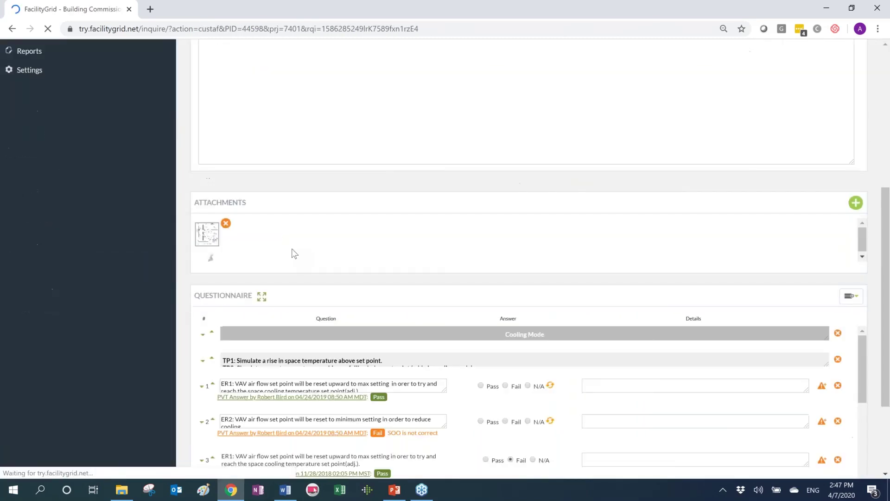
scroll(294, 266, "down", 2)
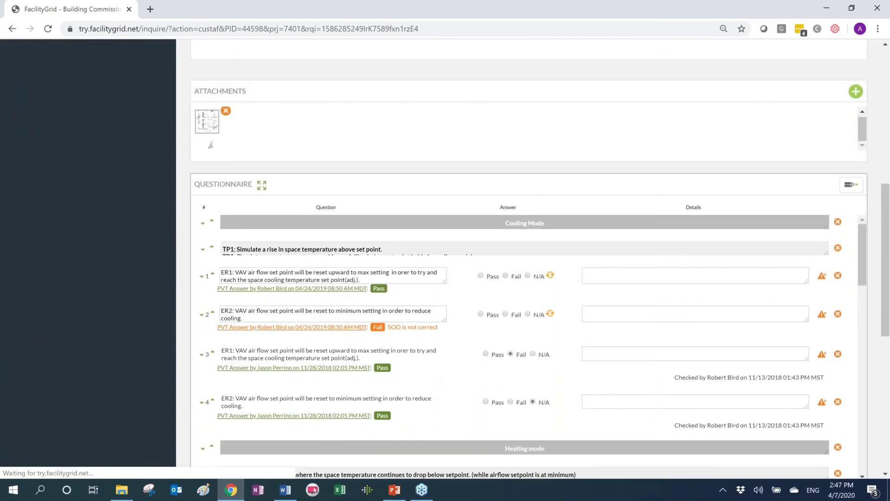
scroll(524, 343, "down", 1)
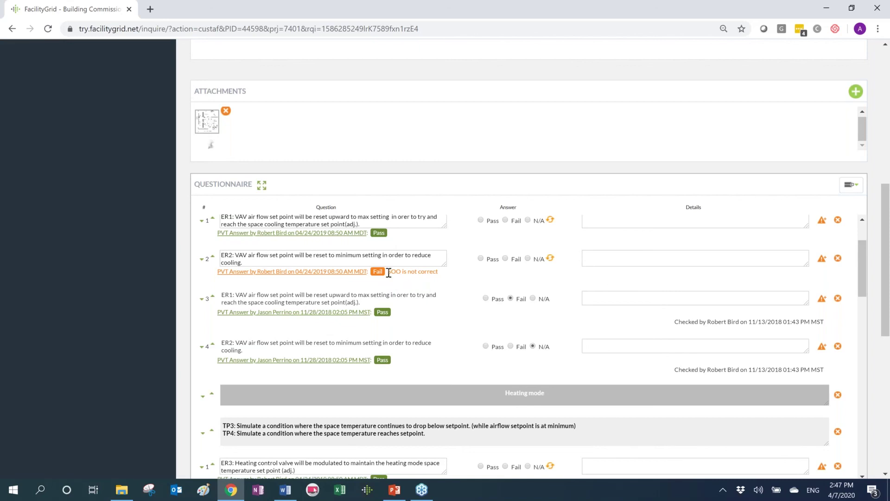
left_click_drag(387, 272, 442, 280)
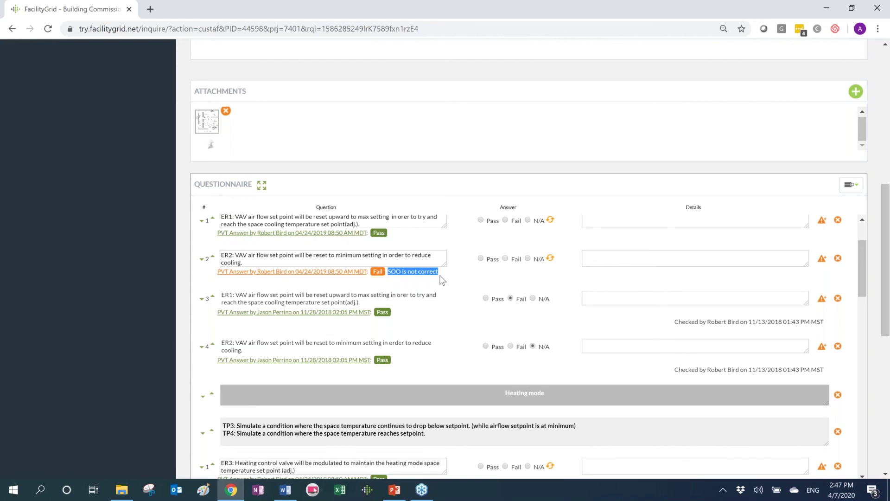
left_click(450, 286)
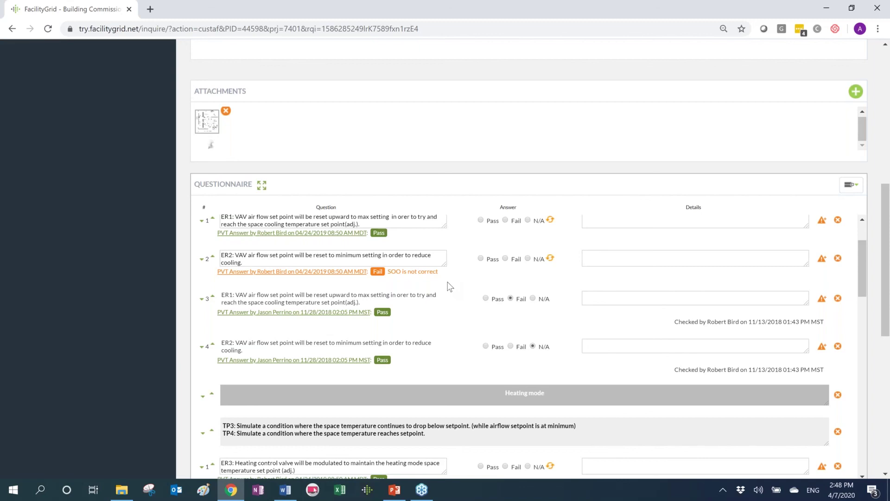
scroll(456, 285, "up", 2)
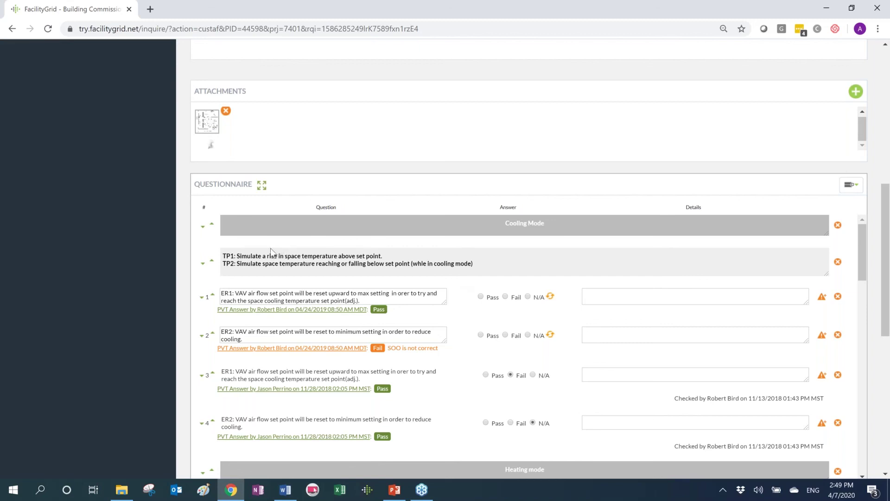
scroll(113, 302, "up", 5)
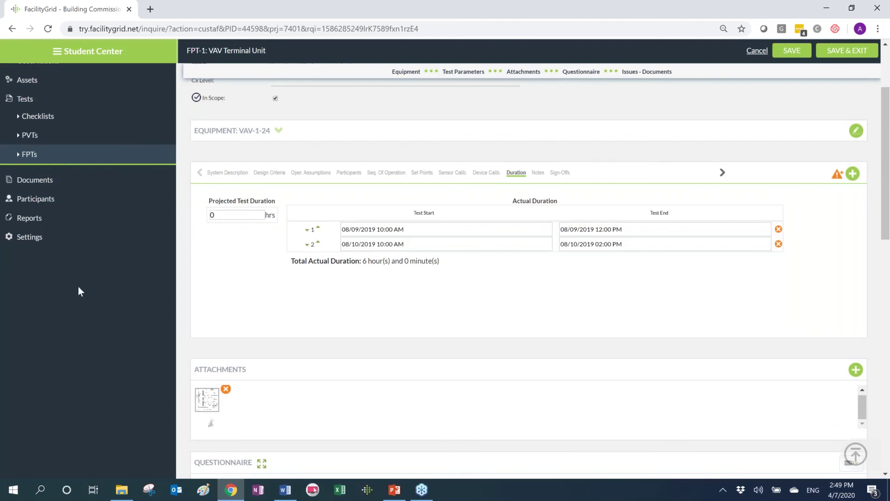
scroll(182, 285, "up", 3)
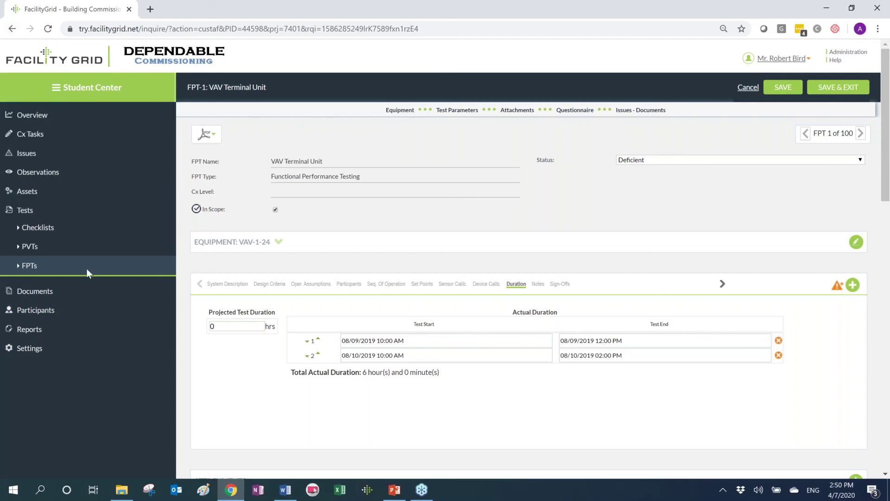
Step: Open the project overview's Tasks dashboard and review the completion percentages of the Design and Construction Cx tasks
left_click(39, 118)
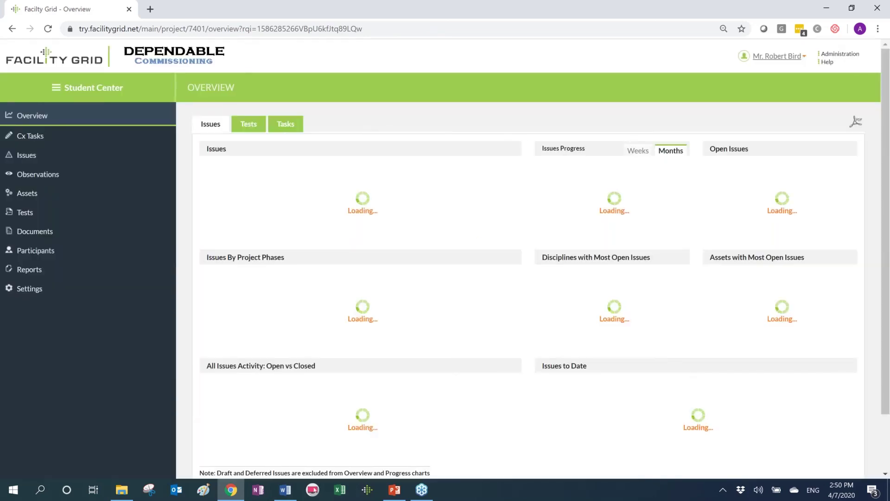
left_click(285, 124)
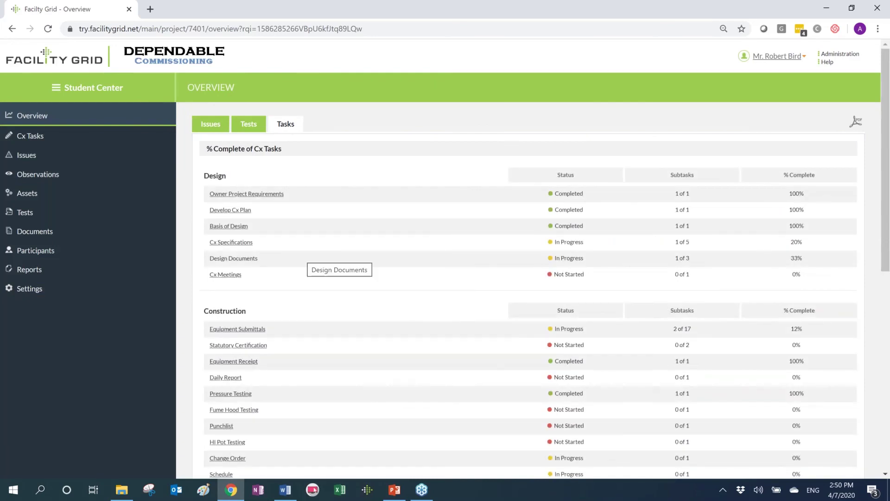
scroll(298, 260, "down", 1)
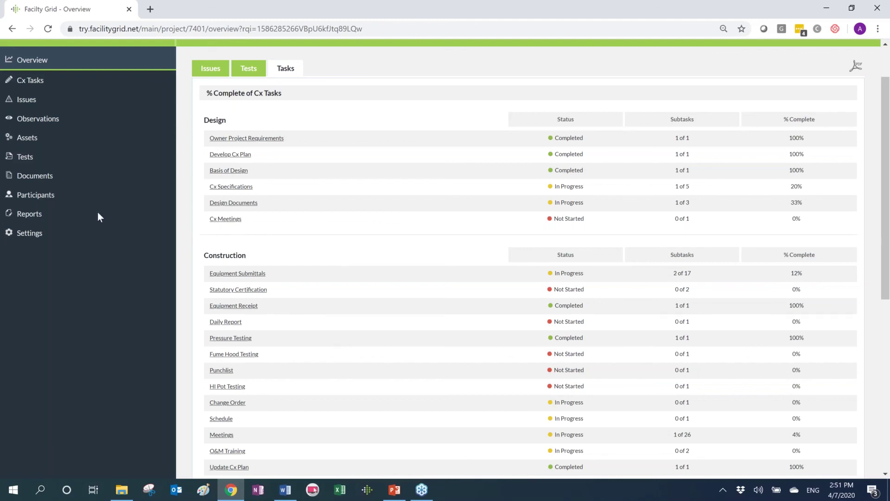
Step: Inspect the Include in % Complete setting of the Construction phase's Equipment Start-Up task, leaving its edit form without saving
left_click(32, 81)
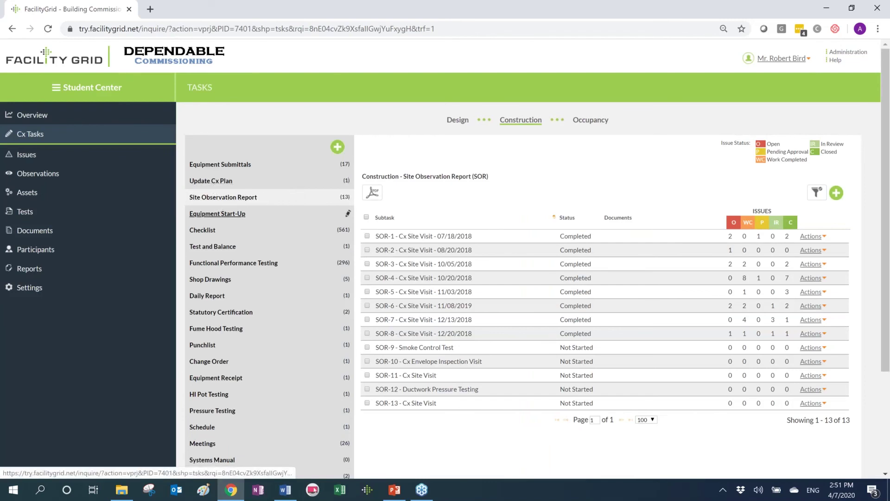
left_click(224, 219)
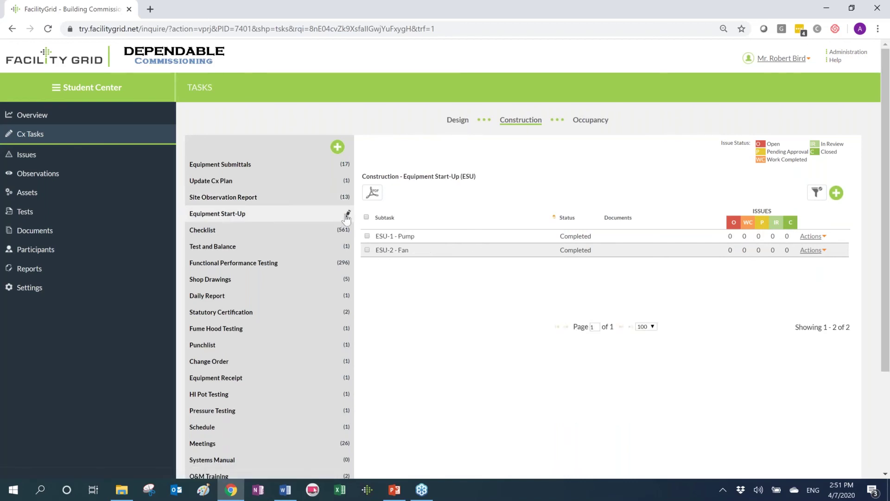
left_click(349, 215)
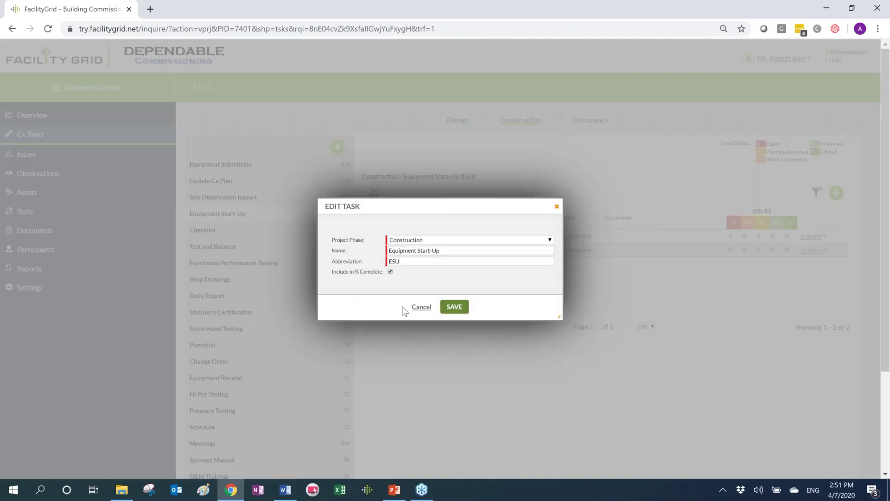
left_click_drag(332, 272, 371, 272)
left_click(423, 308)
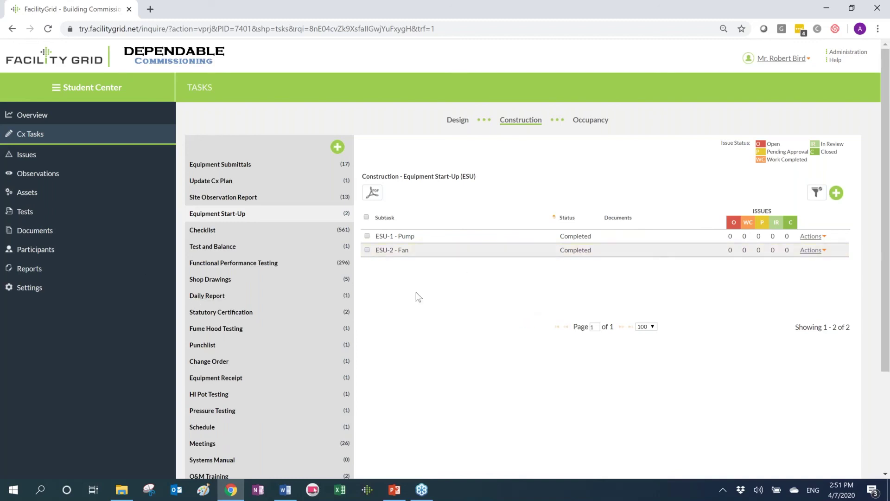
Step: Return to the project's Overview dashboard
left_click(46, 113)
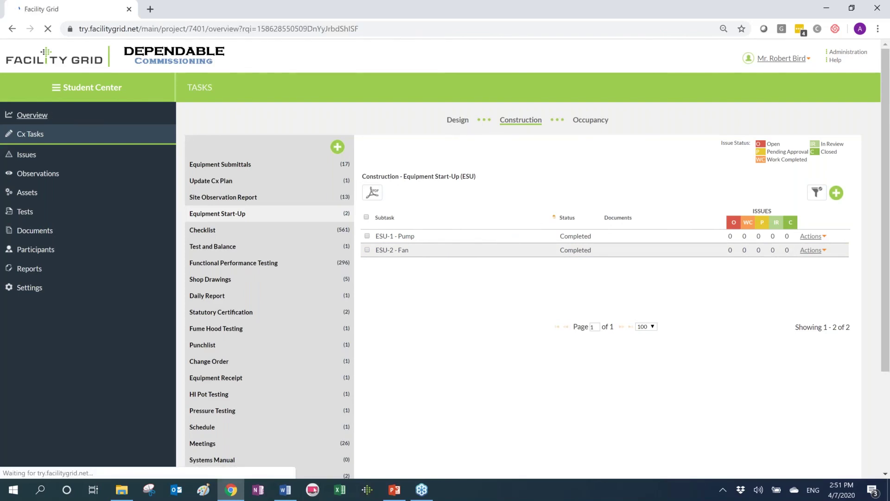